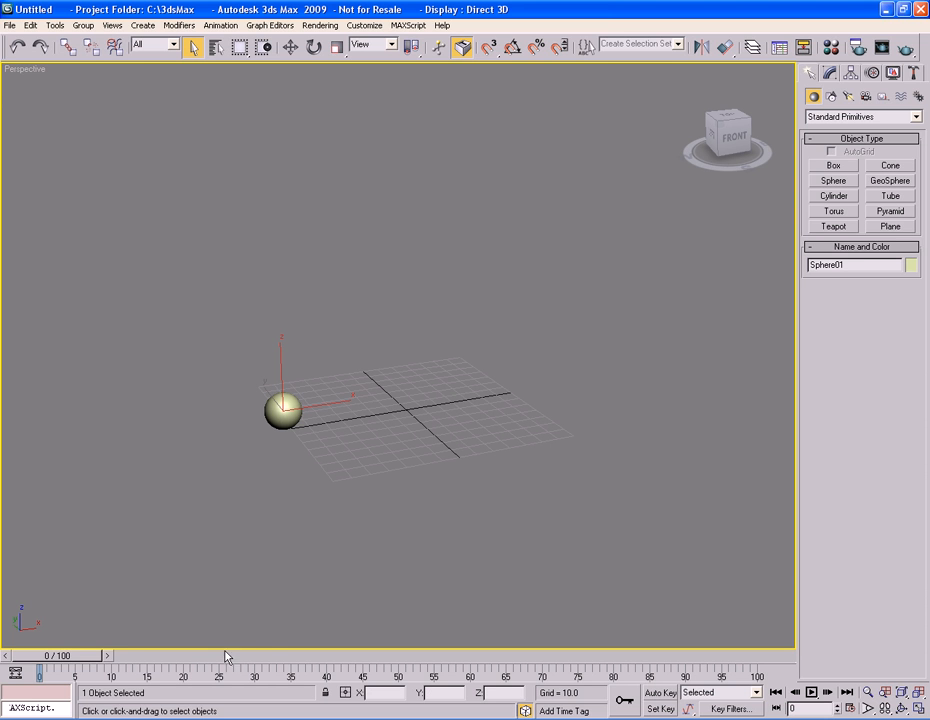
pyautogui.moveTo(94, 655); pyautogui.dragTo(127, 660)
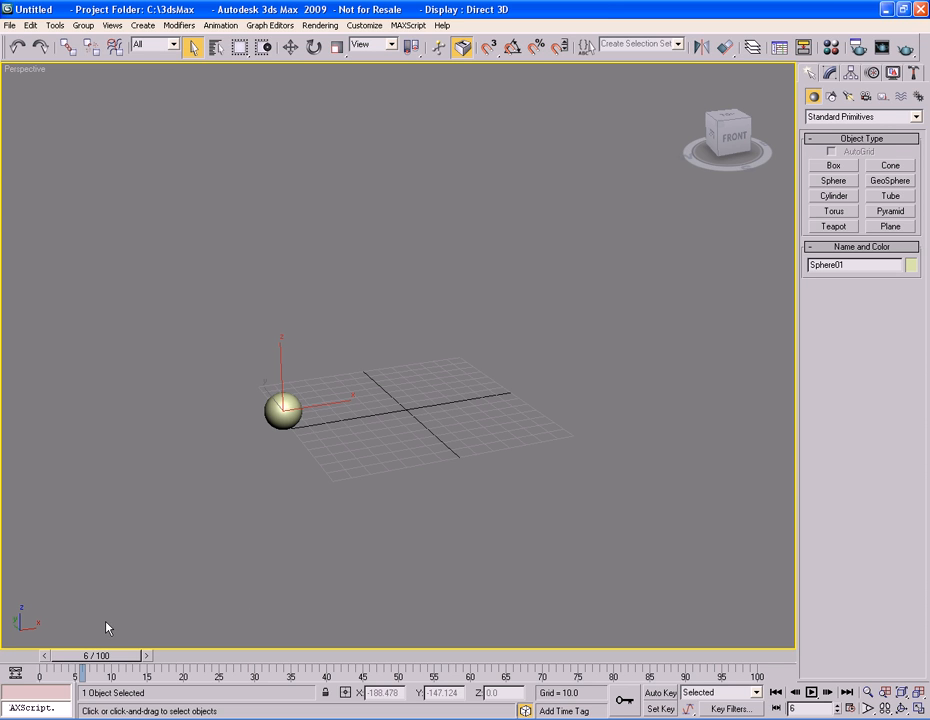
pyautogui.moveTo(132, 657); pyautogui.dragTo(62, 658)
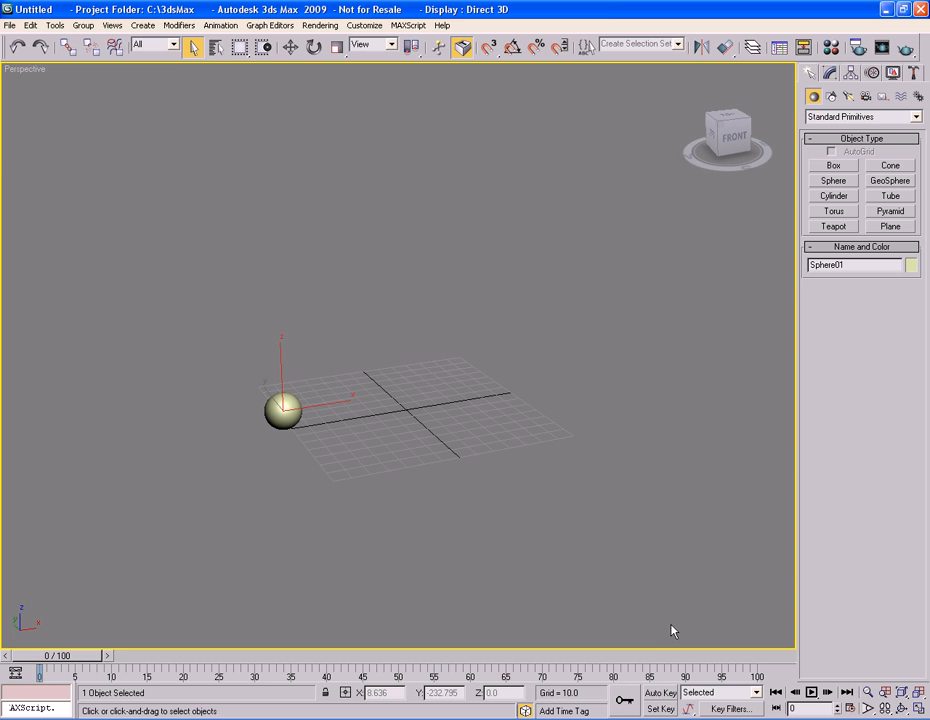
# Turn on Set Key mode, key the sphere at frame 0, and key it at frame 100 moved along X to about 73
pyautogui.click(664, 709)
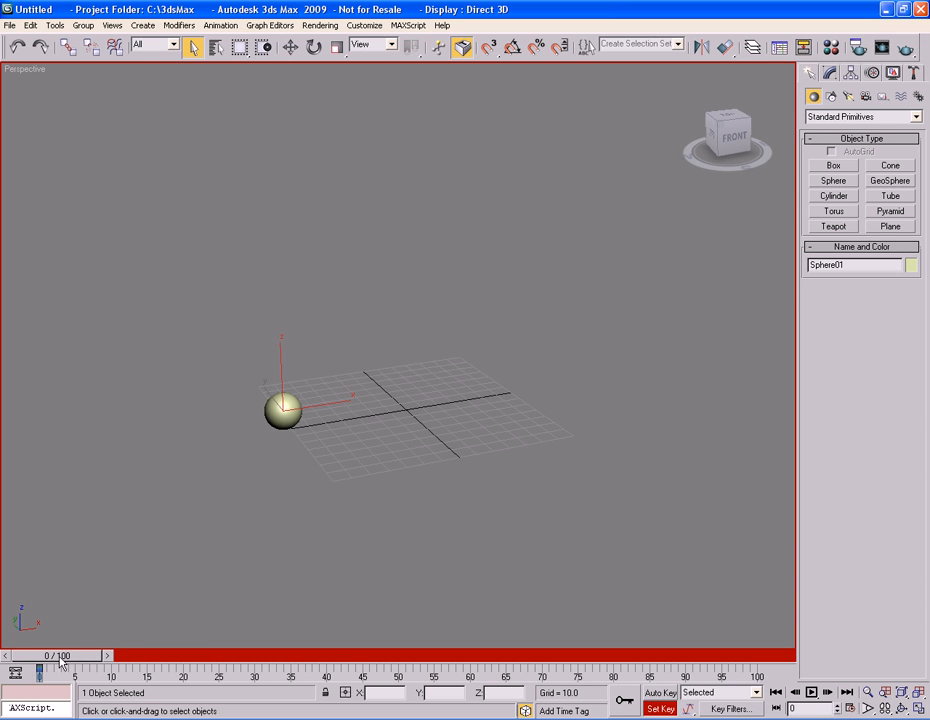
pyautogui.moveTo(55, 662); pyautogui.dragTo(765, 659)
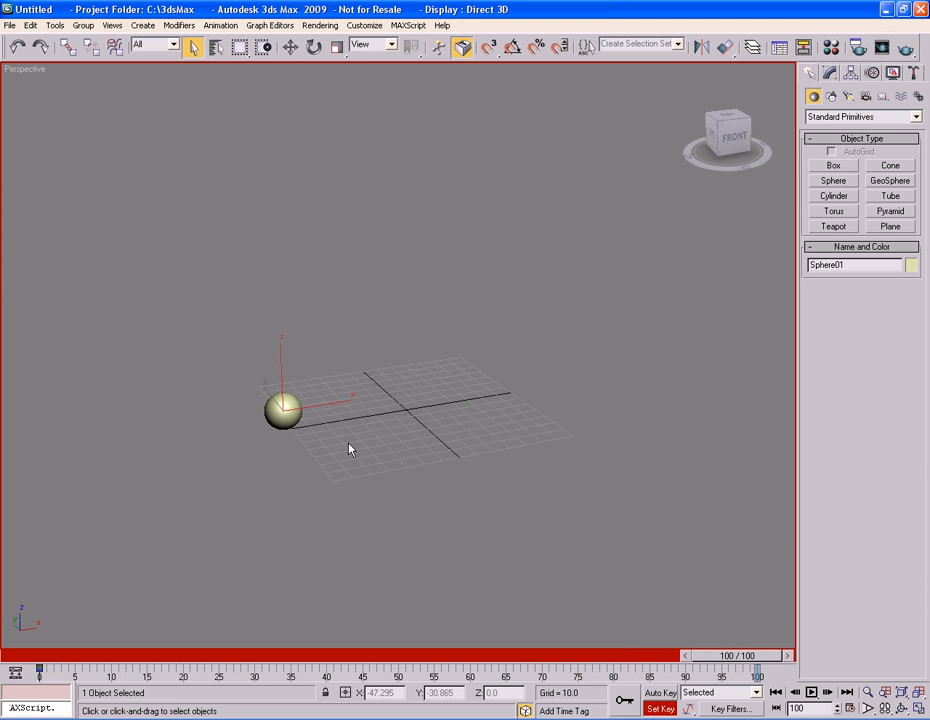
pyautogui.press('w')
pyautogui.moveTo(321, 410); pyautogui.dragTo(551, 390)
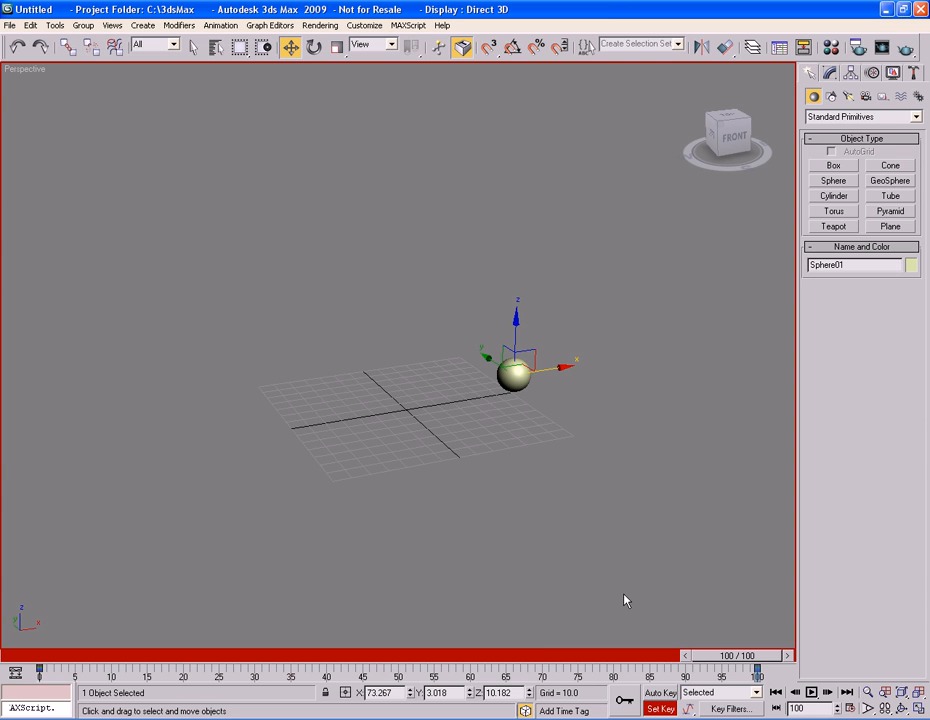
# Go to frame 50 and set a key for the sphere at its in-between position
pyautogui.moveTo(175, 664); pyautogui.dragTo(38, 678)
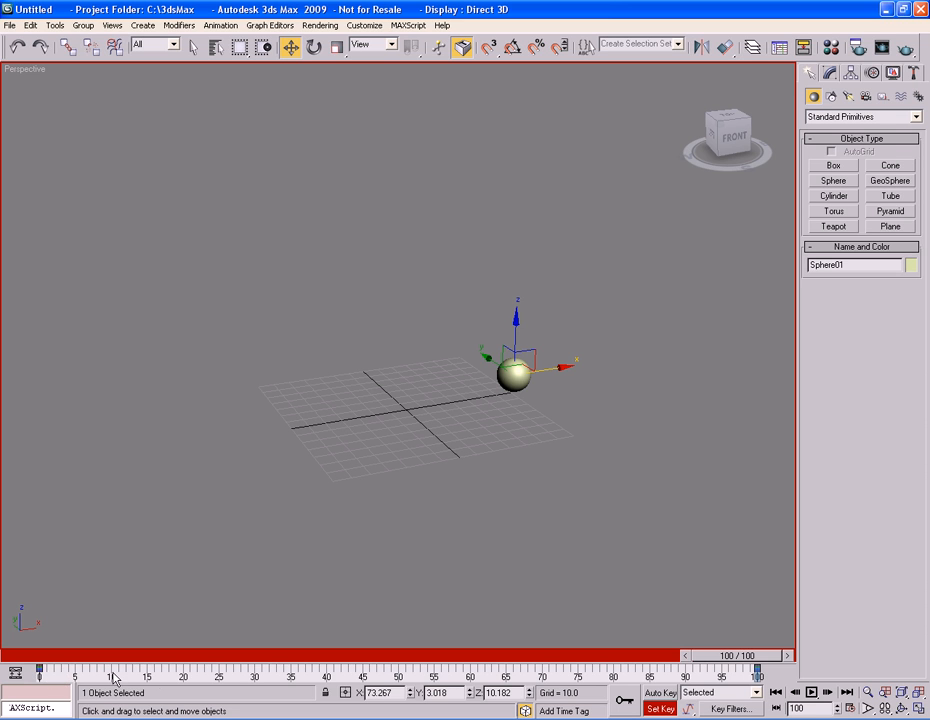
pyautogui.moveTo(39, 670)
pyautogui.mouseDown()
pyautogui.moveTo(470, 670)
pyautogui.moveTo(25, 670)
pyautogui.moveTo(39, 670)
pyautogui.mouseUp()
pyautogui.moveTo(761, 660); pyautogui.dragTo(420, 663)
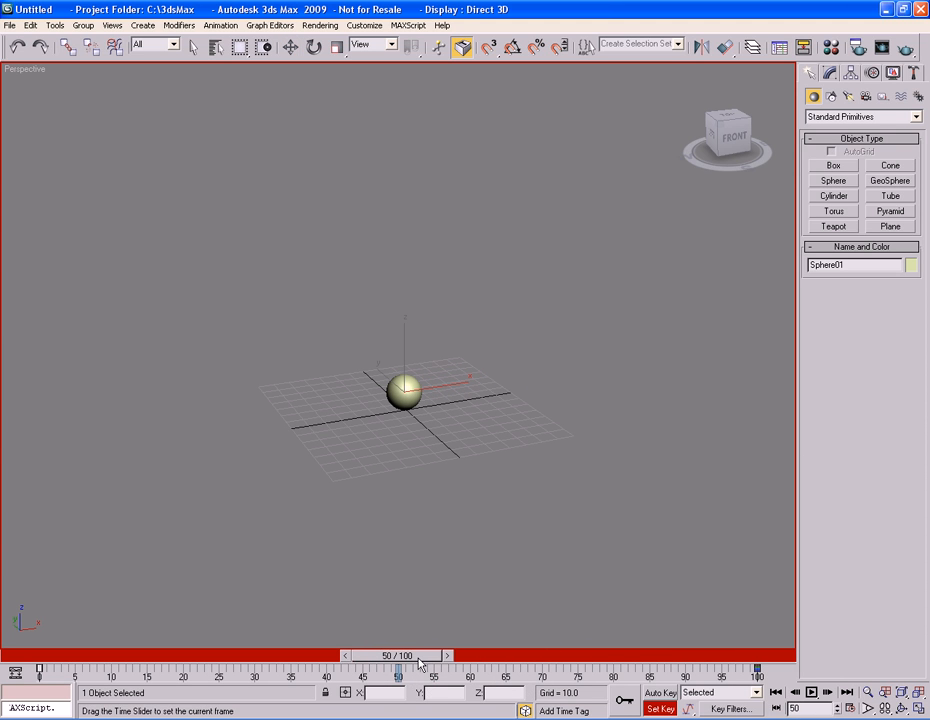
pyautogui.press('w')
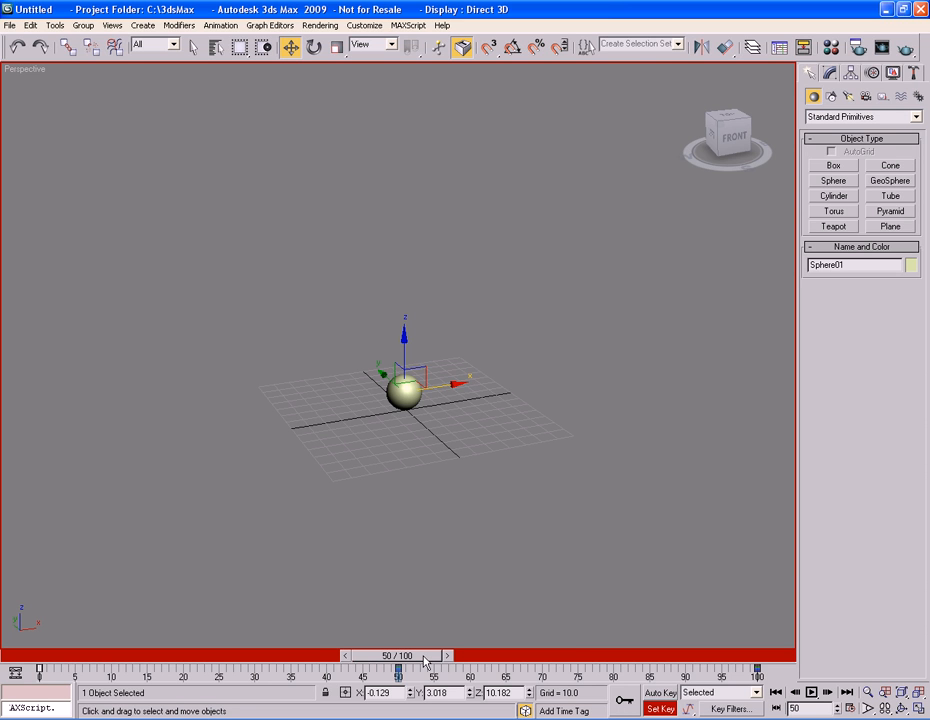
# At frame 25, raise the sphere along Z to about 45 and set a key
pyautogui.moveTo(424, 660); pyautogui.dragTo(256, 661)
pyautogui.press('w')
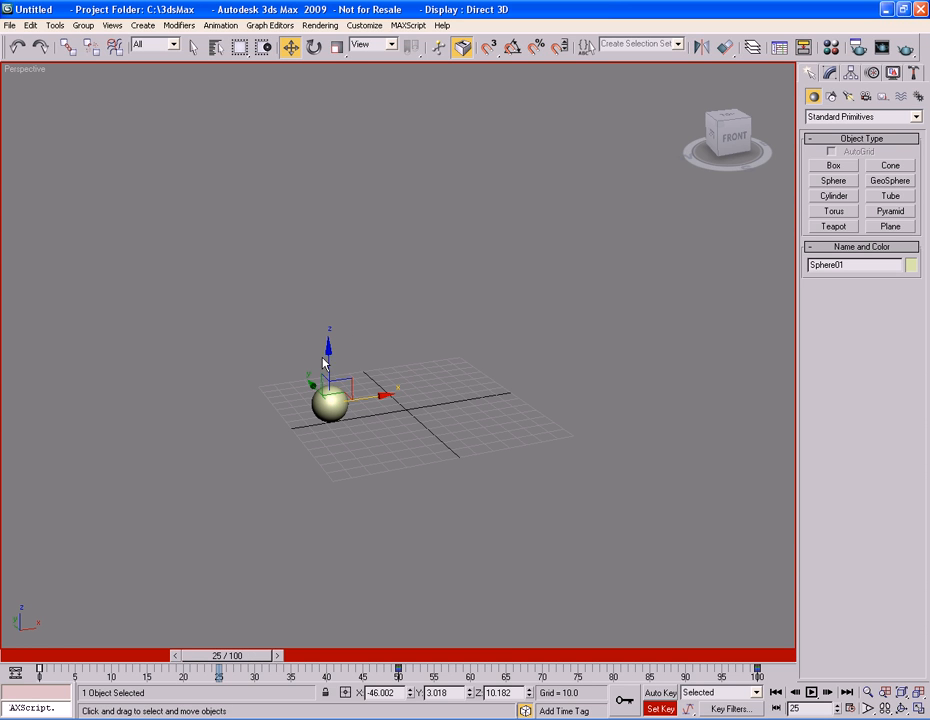
pyautogui.moveTo(326, 355); pyautogui.dragTo(325, 296)
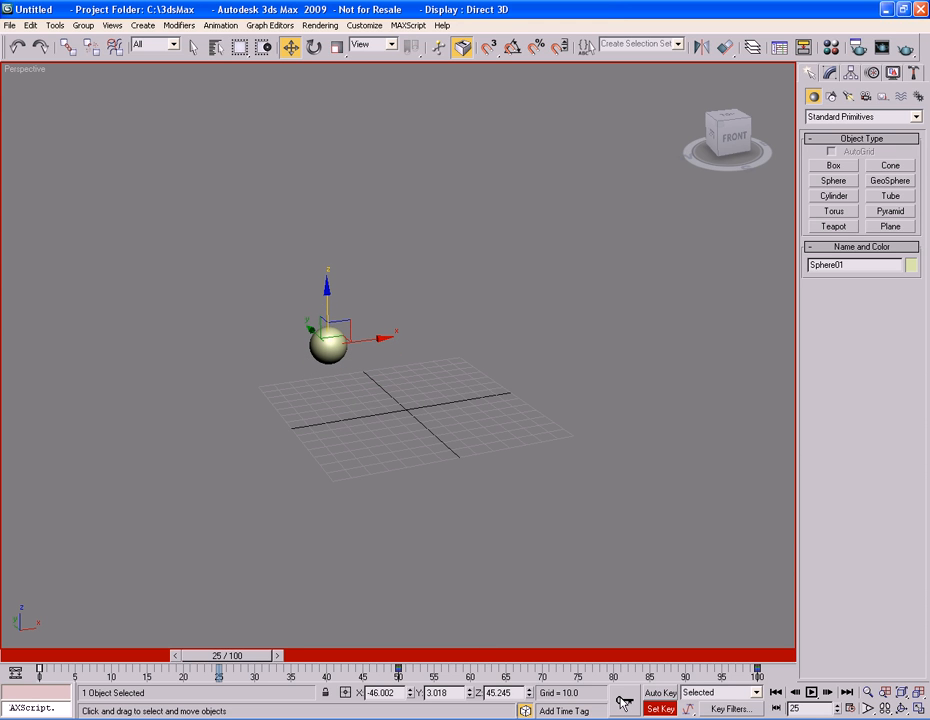
# At frame 75, raise the sphere along Z to about 27 and set a key
pyautogui.moveTo(227, 655); pyautogui.dragTo(608, 656)
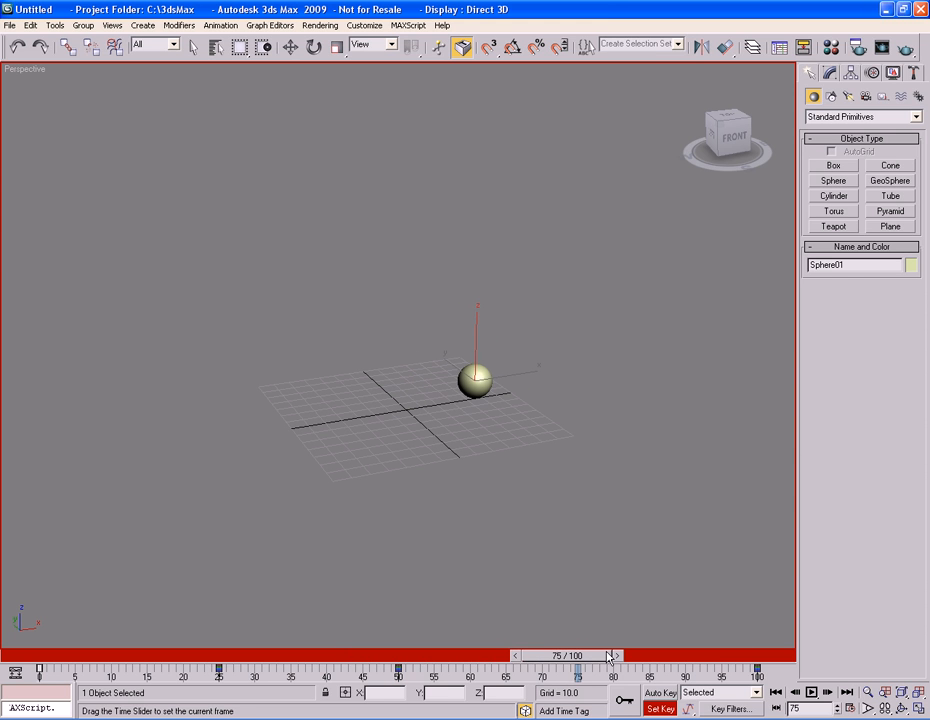
pyautogui.press('w')
pyautogui.moveTo(476, 334); pyautogui.dragTo(476, 306)
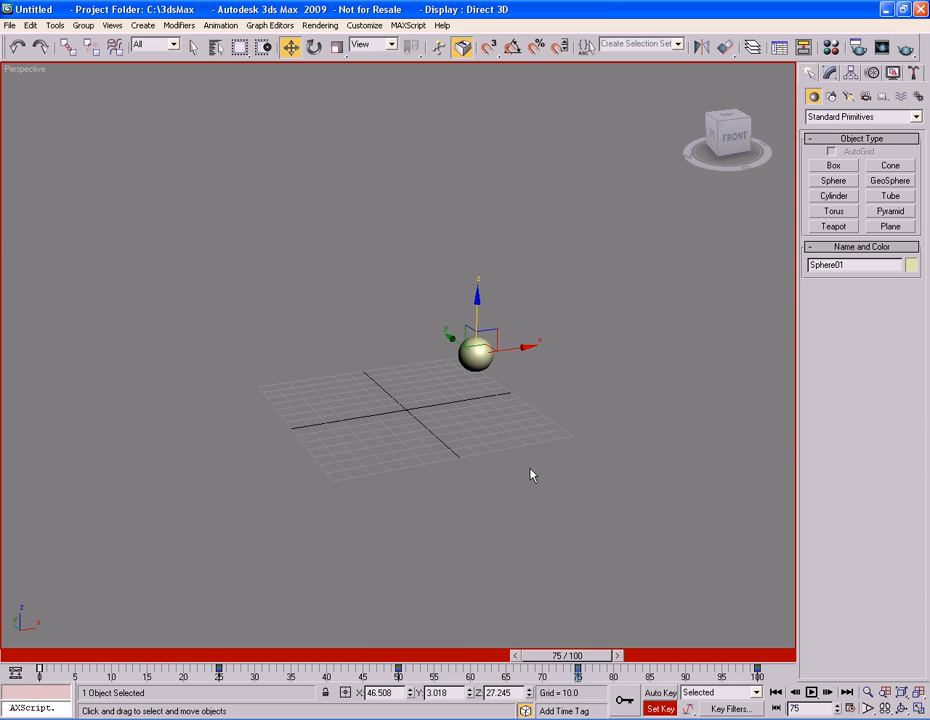
# Scrub through the animation to review the sphere's bouncing motion, and return to frame 0
pyautogui.moveTo(570, 656); pyautogui.dragTo(45, 656)
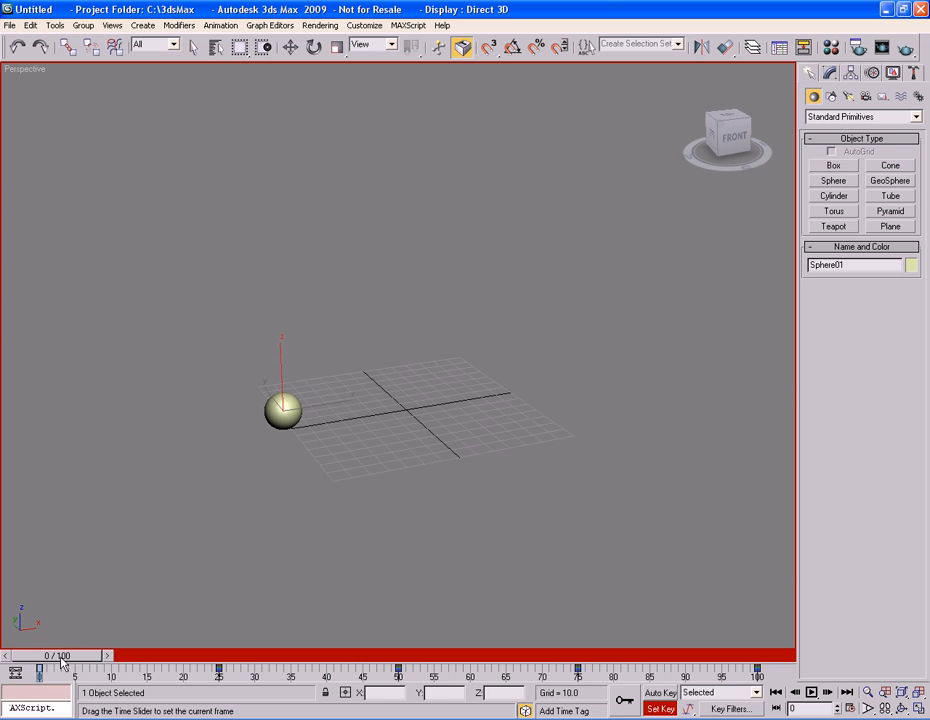
pyautogui.press('w')
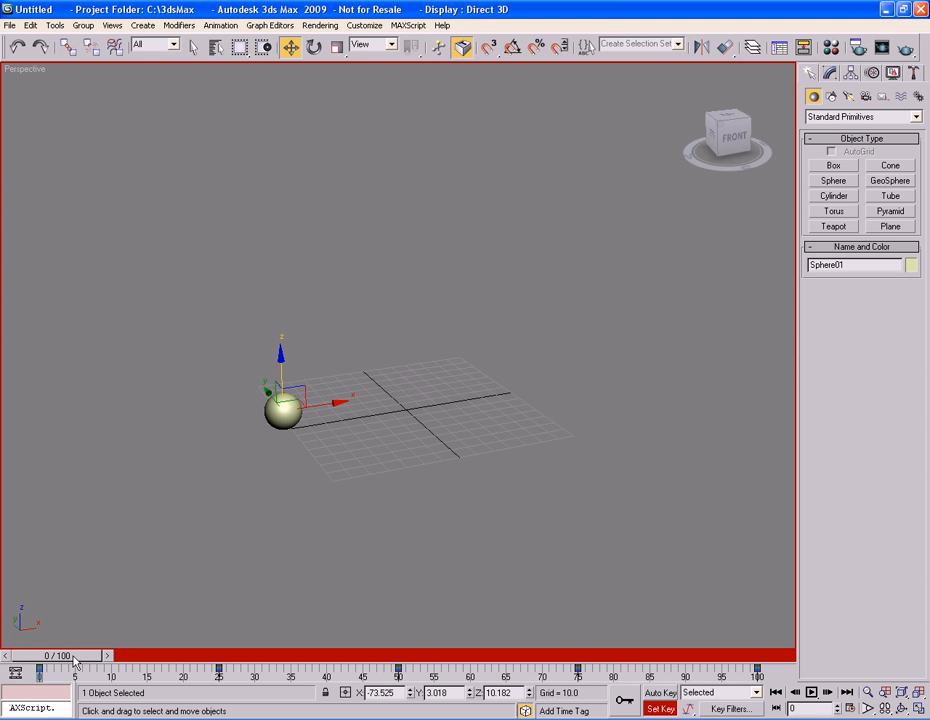
pyautogui.moveTo(88, 658); pyautogui.dragTo(366, 663)
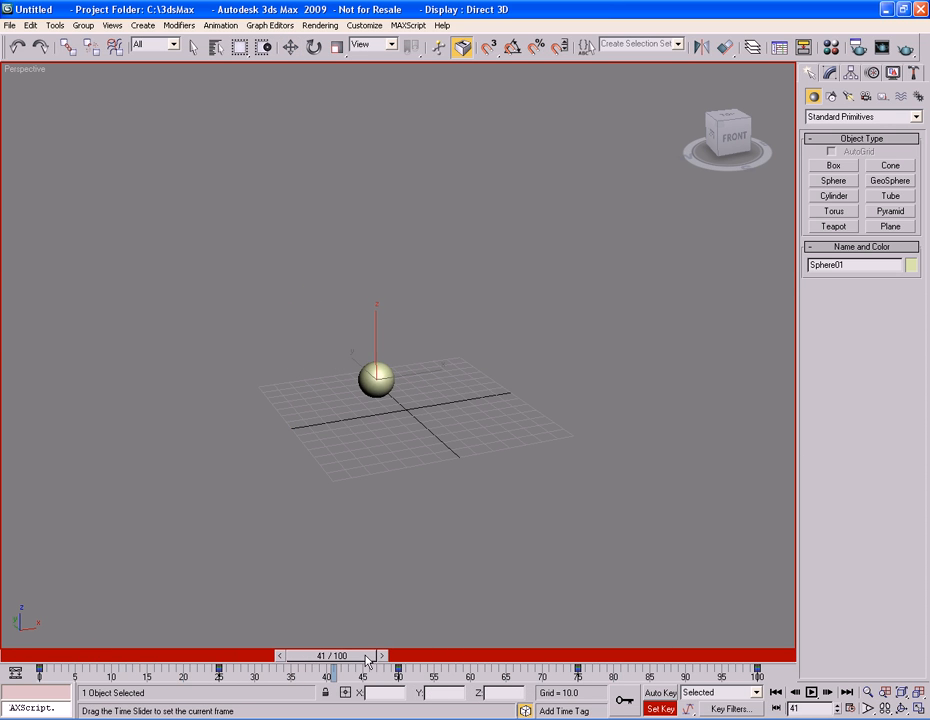
pyautogui.press('w')
pyautogui.click(219, 669)
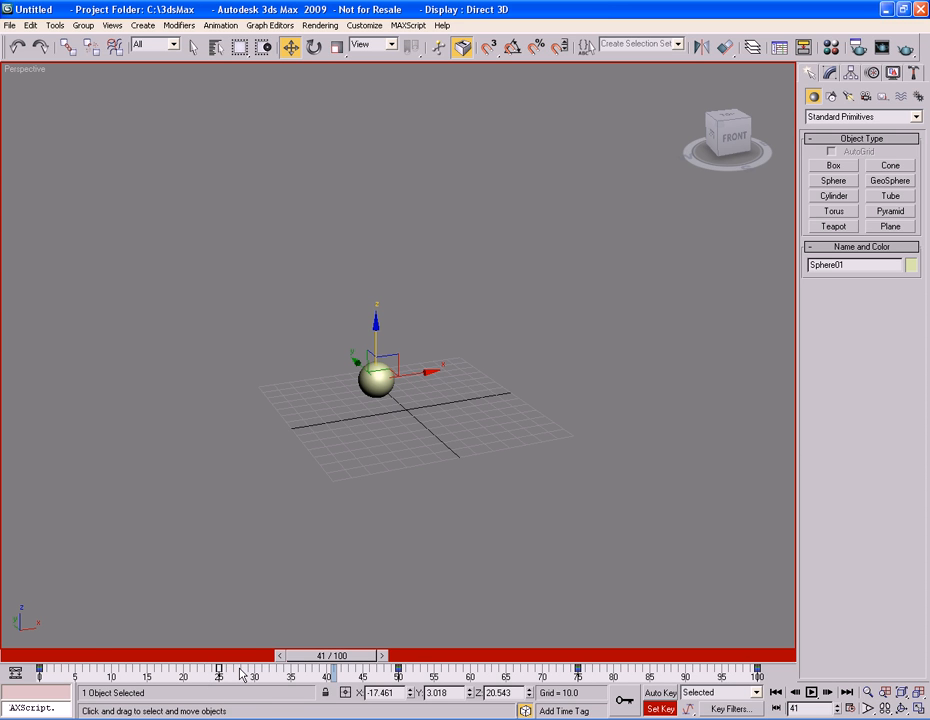
pyautogui.moveTo(343, 657); pyautogui.dragTo(73, 665)
pyautogui.press('w')
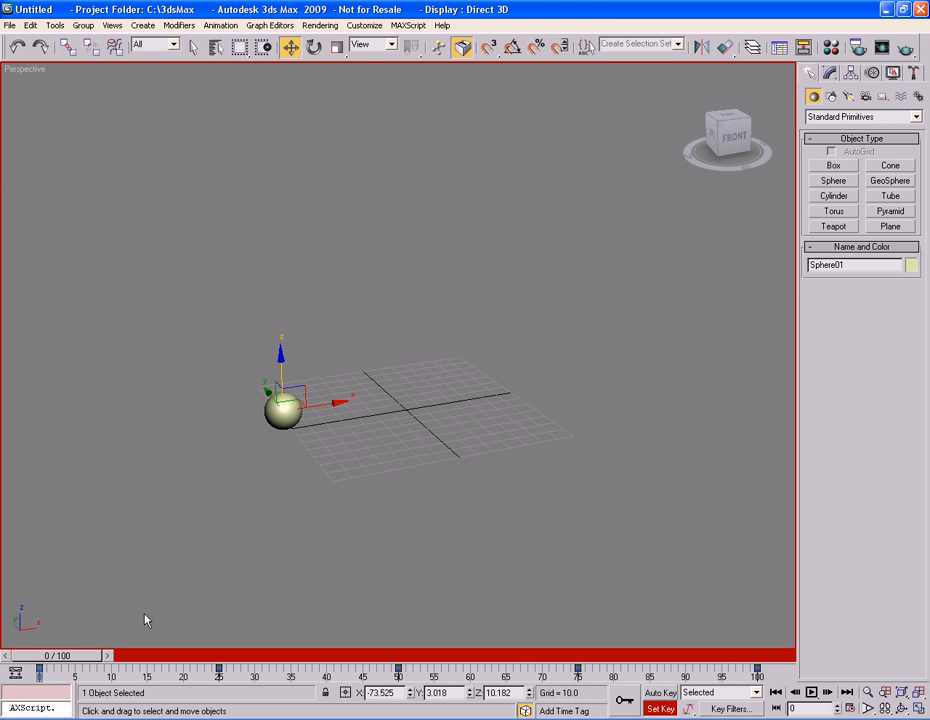
# Open the Curve Editor in its own window and arrange it so the sphere stays visible in the viewport
pyautogui.click(16, 676)
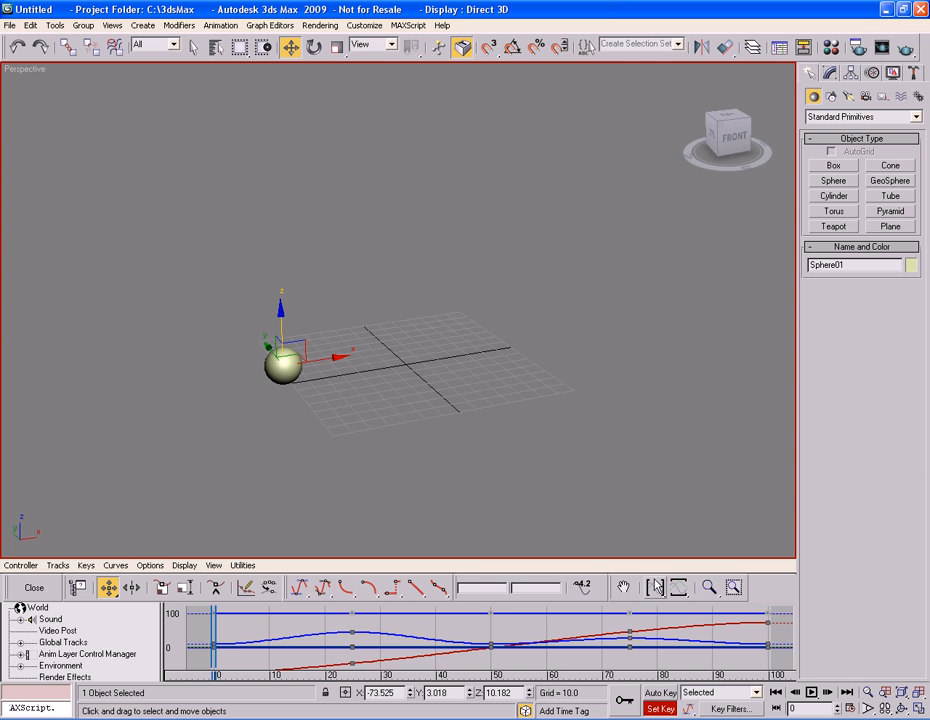
pyautogui.click(35, 589)
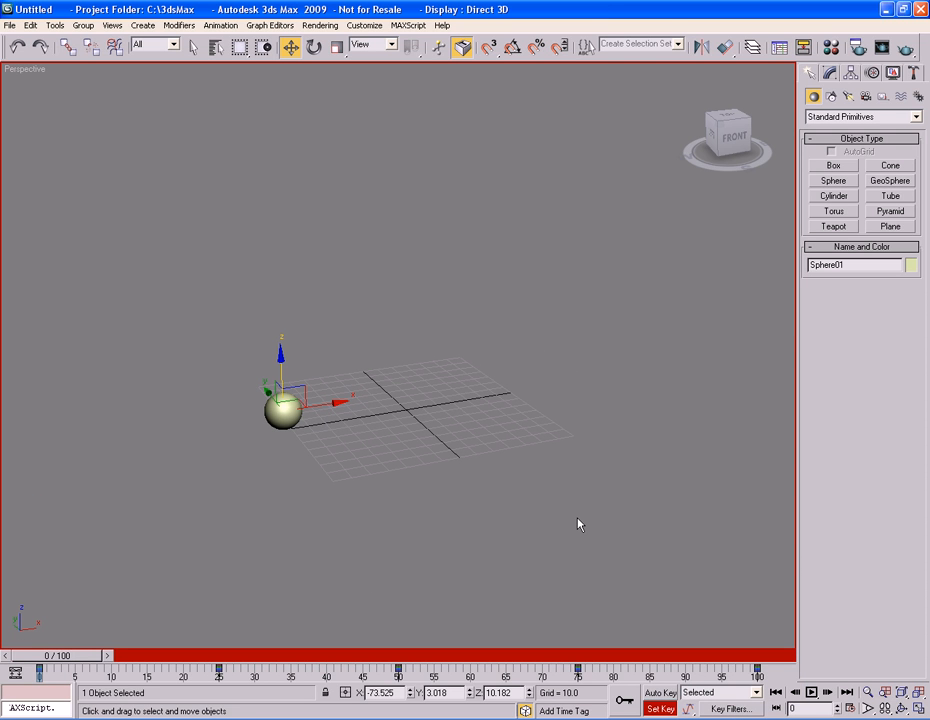
pyautogui.click(782, 52)
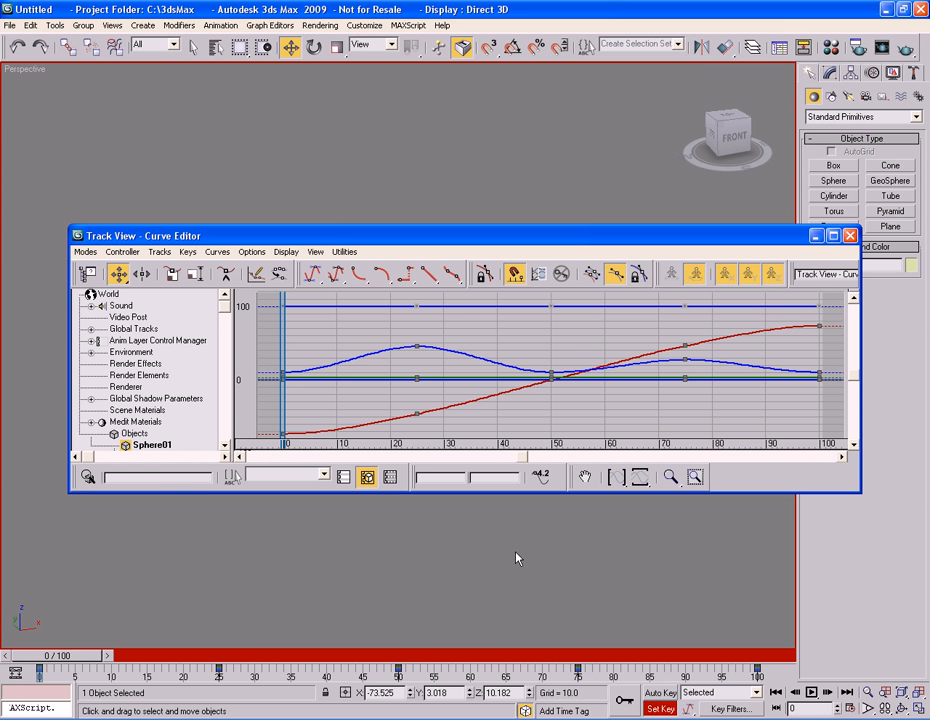
pyautogui.moveTo(517, 236); pyautogui.dragTo(448, 21)
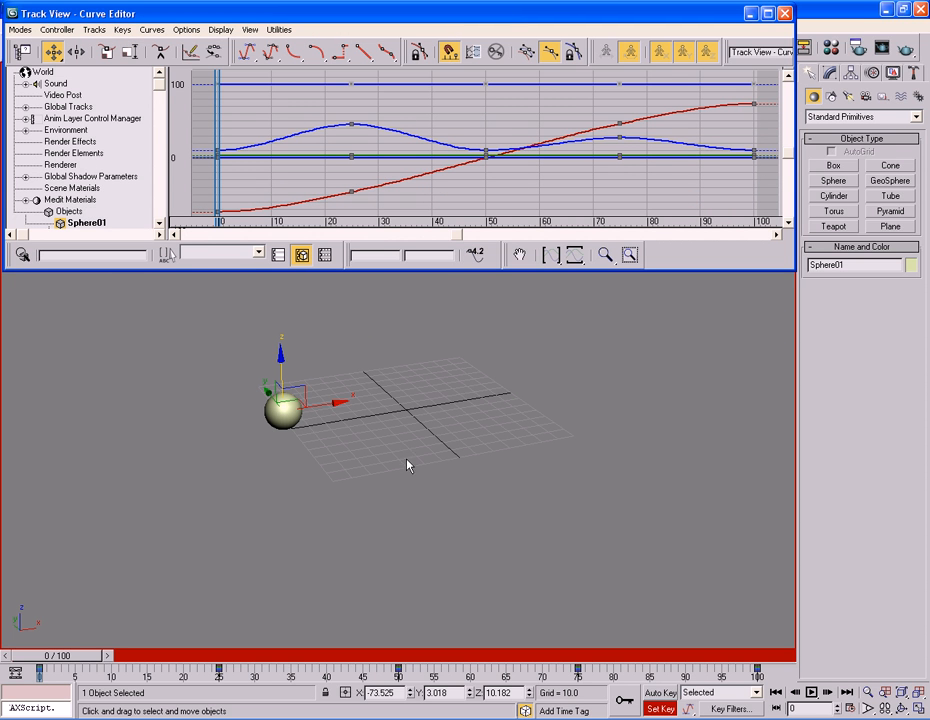
pyautogui.keyDown('alt'); pyautogui.moveTo(433, 374); pyautogui.dragTo(489, 445, button='middle'); pyautogui.keyUp('alt')
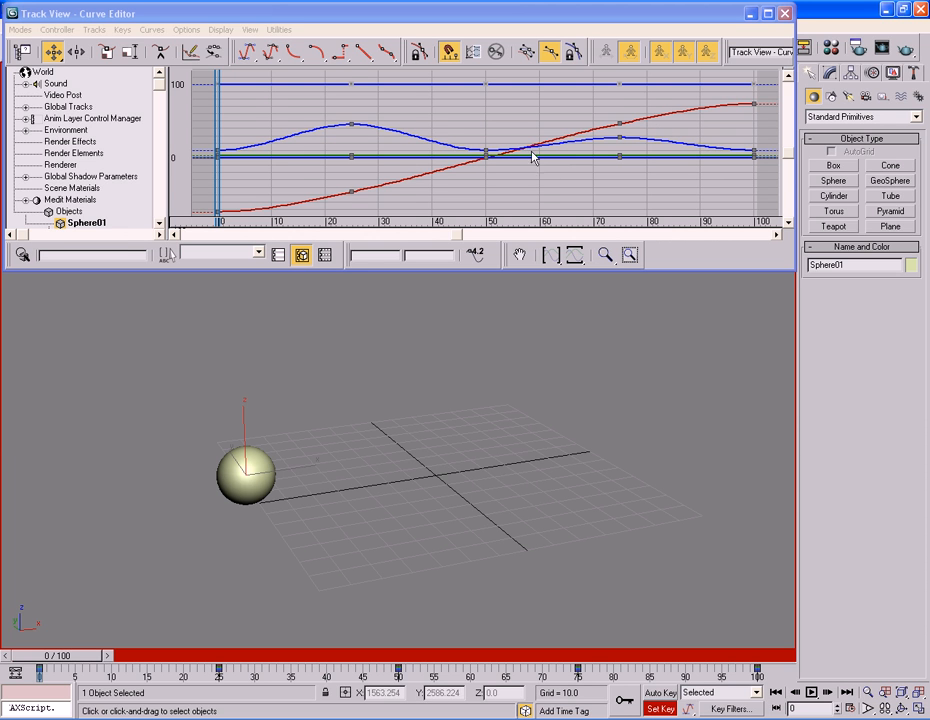
pyautogui.moveTo(519, 192)
pyautogui.mouseDown(button='middle')
pyautogui.moveTo(519, 175)
pyautogui.moveTo(519, 187)
pyautogui.mouseUp(button='middle')
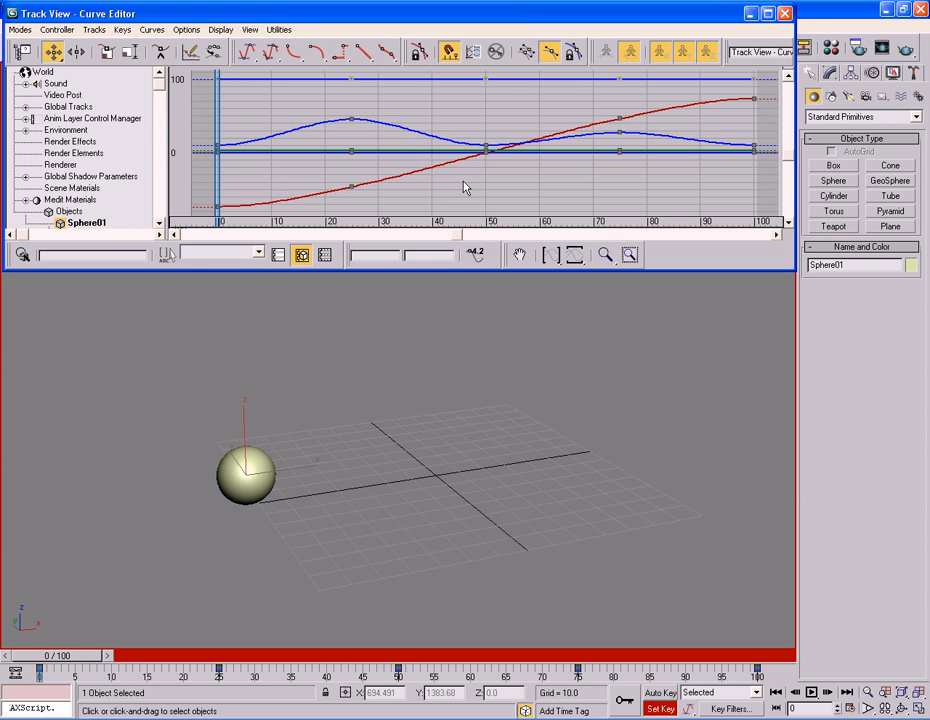
# Examine the sphere's frame 25 keys on the Z and X position curves
pyautogui.click(350, 119)
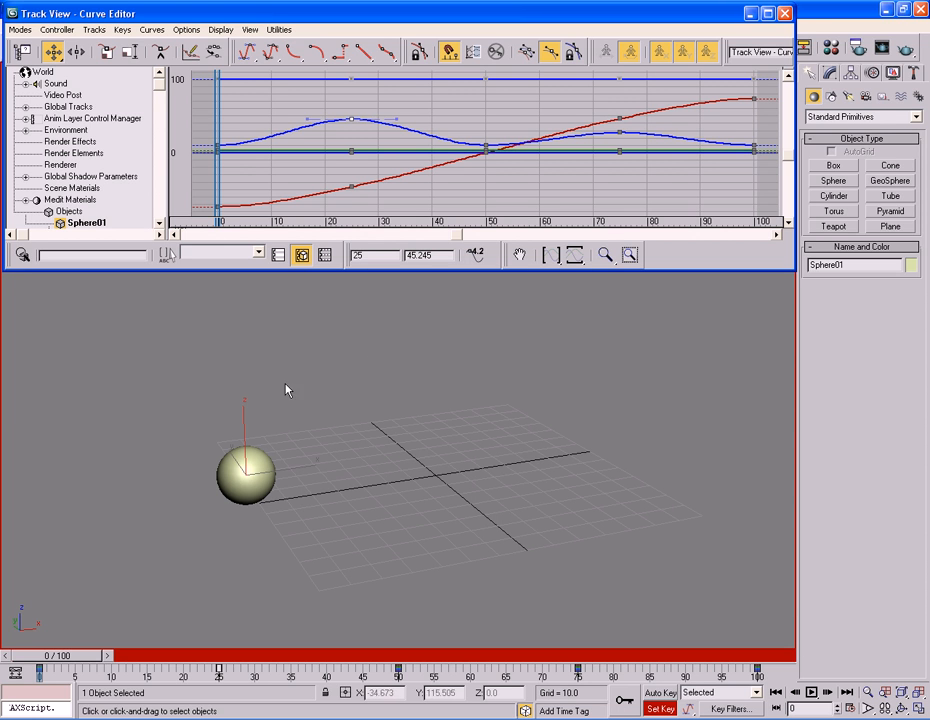
pyautogui.moveTo(338, 172); pyautogui.dragTo(380, 204)
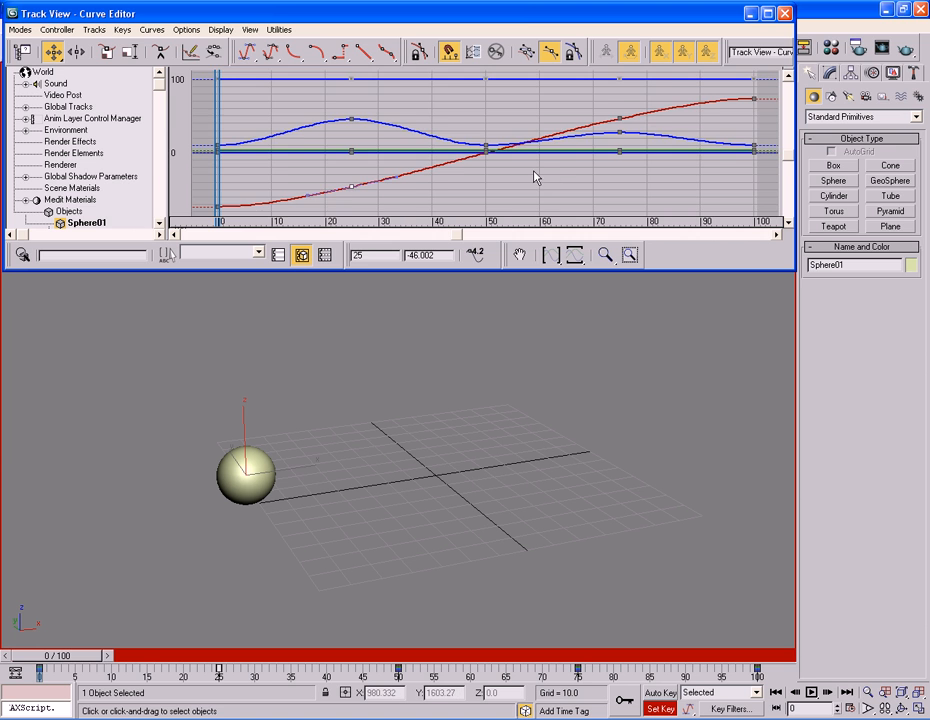
pyautogui.scroll(-3, 536, 183)
pyautogui.scroll(3, 533, 183)
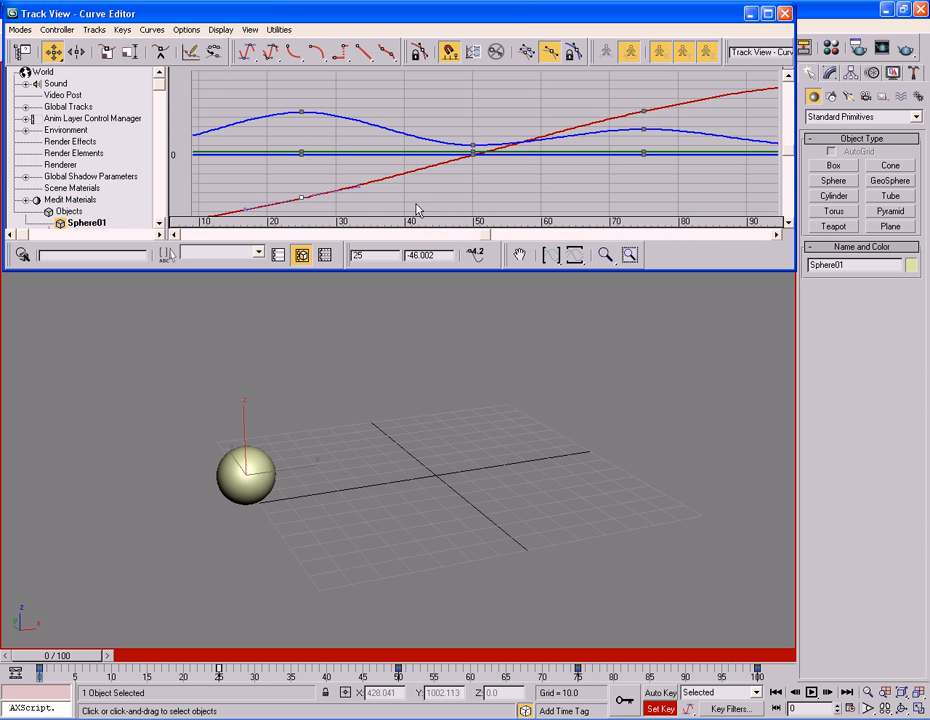
pyautogui.scroll(-3, 432, 206)
pyautogui.scroll(-1, 430, 192)
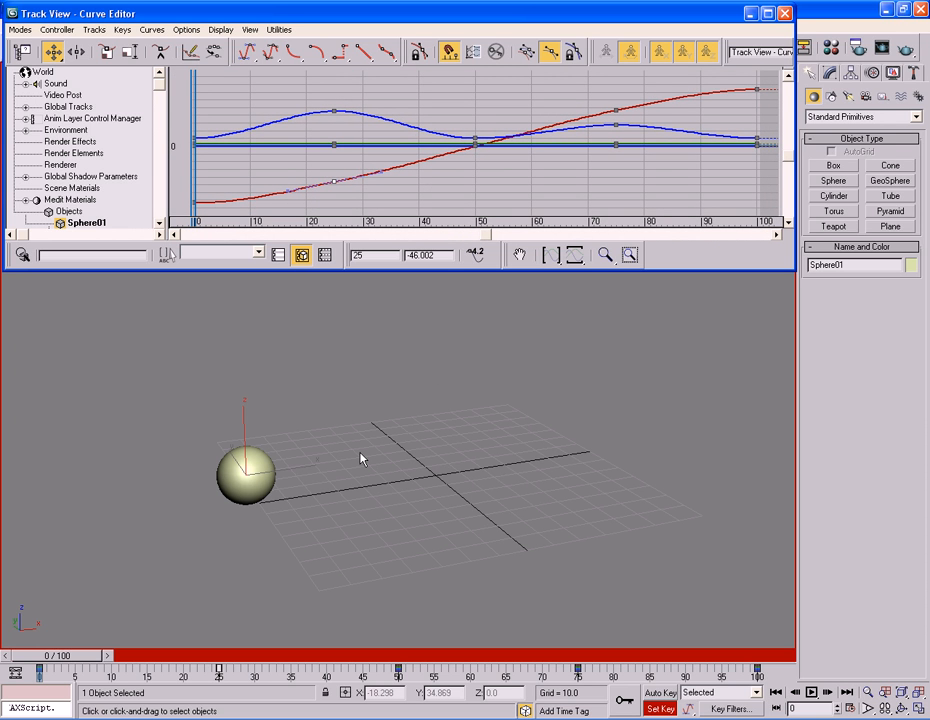
# Scrub to frame 21, select all the frame 25 curve keys together, and deselect them
pyautogui.moveTo(77, 655); pyautogui.dragTo(294, 655)
pyautogui.moveTo(365, 205); pyautogui.dragTo(312, 212)
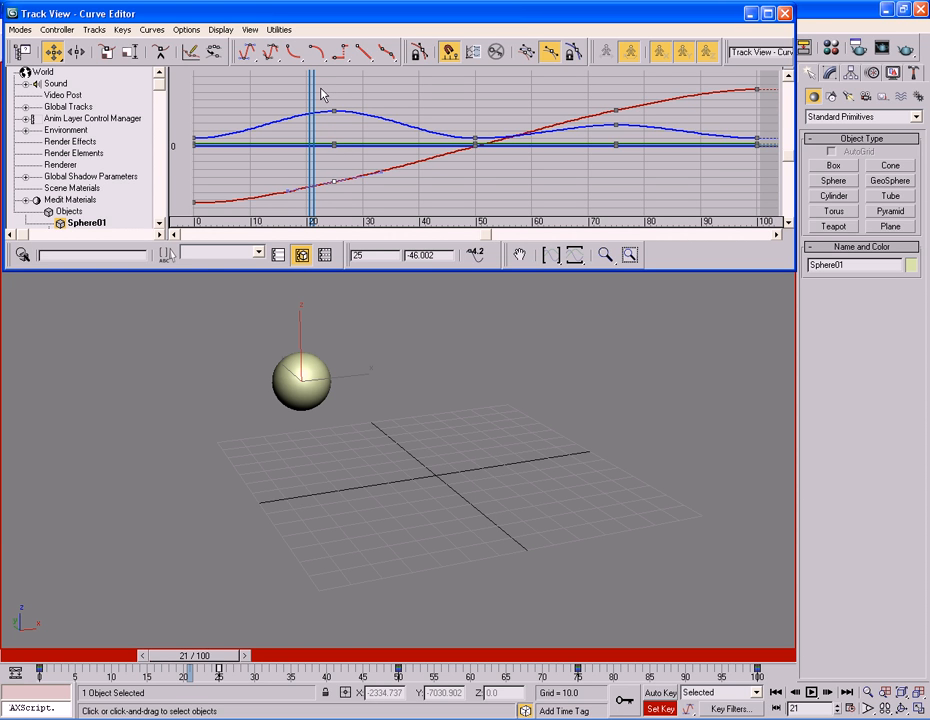
pyautogui.moveTo(322, 94); pyautogui.dragTo(361, 200)
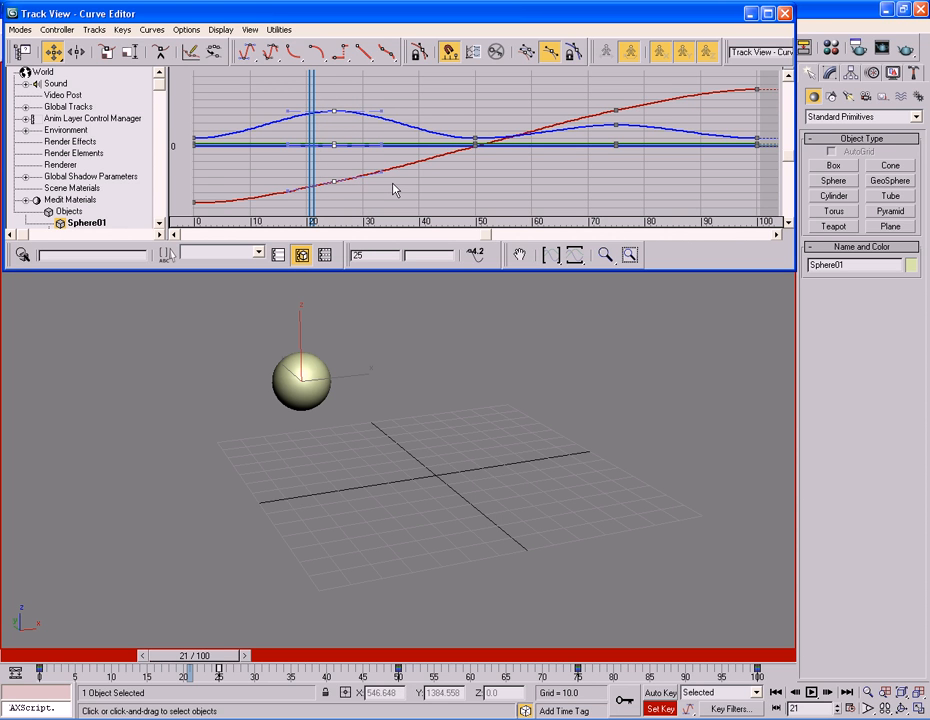
pyautogui.click(393, 188)
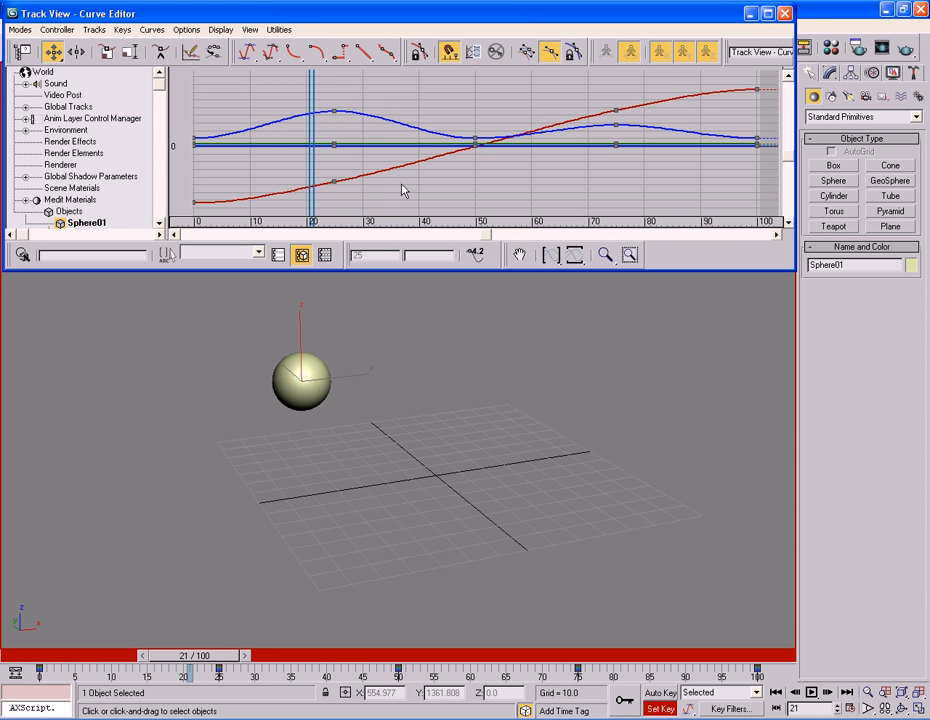
# Compare the frame 25 key on the timeline with its curve keys by selecting it and scrubbing to frame 18
pyautogui.moveTo(221, 658); pyautogui.dragTo(250, 658)
pyautogui.click(217, 672)
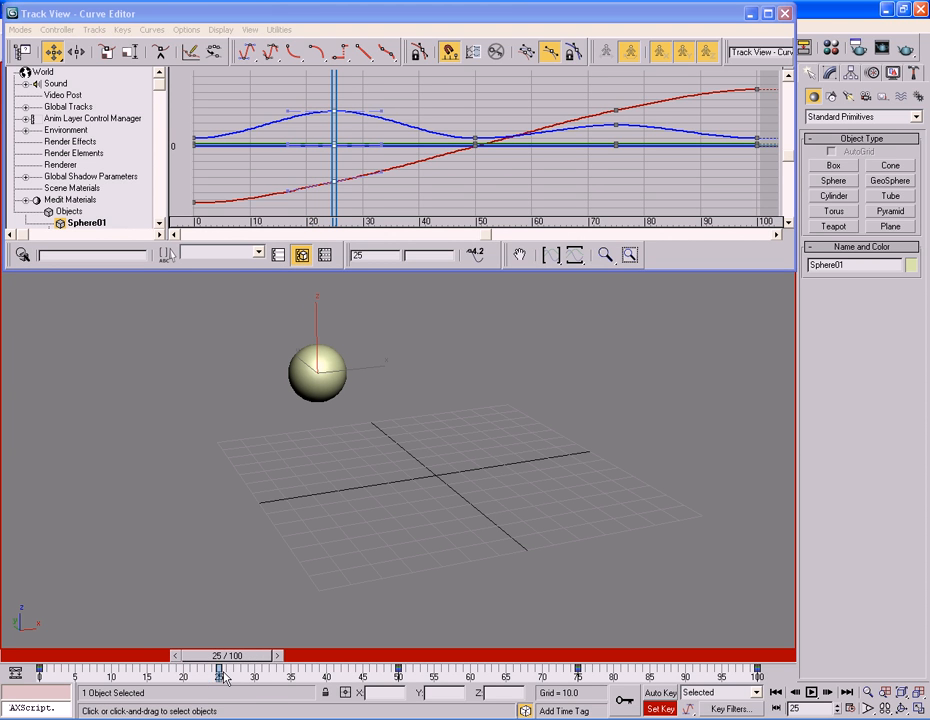
pyautogui.moveTo(230, 655); pyautogui.dragTo(180, 655)
pyautogui.moveTo(313, 83); pyautogui.dragTo(361, 205)
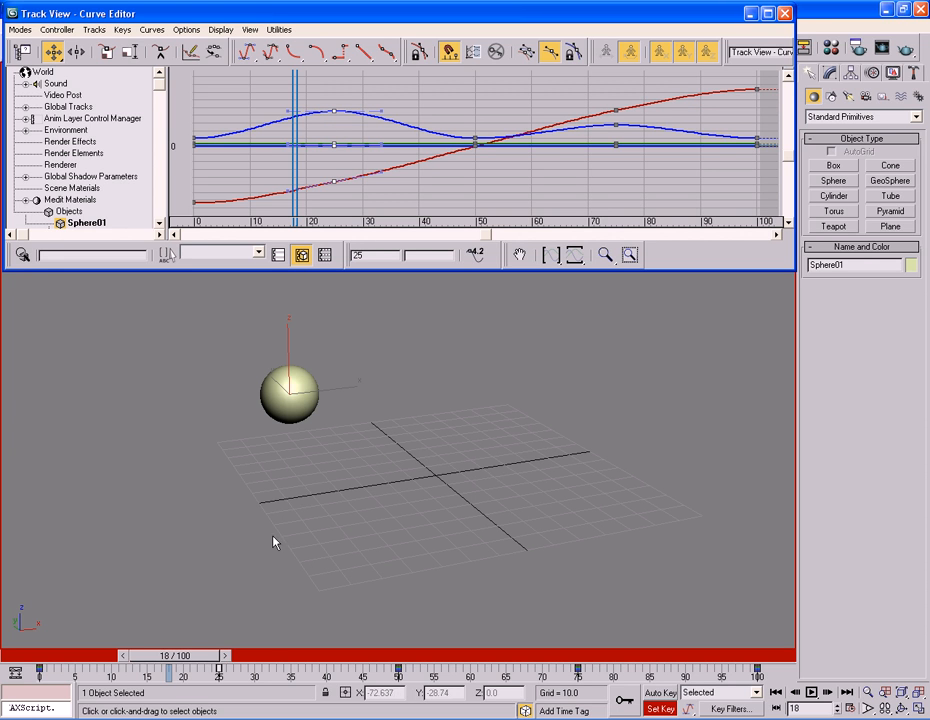
# Return to frame 25 and raise the sphere's Z position curve key there to about 71.56
pyautogui.moveTo(183, 655); pyautogui.dragTo(231, 659)
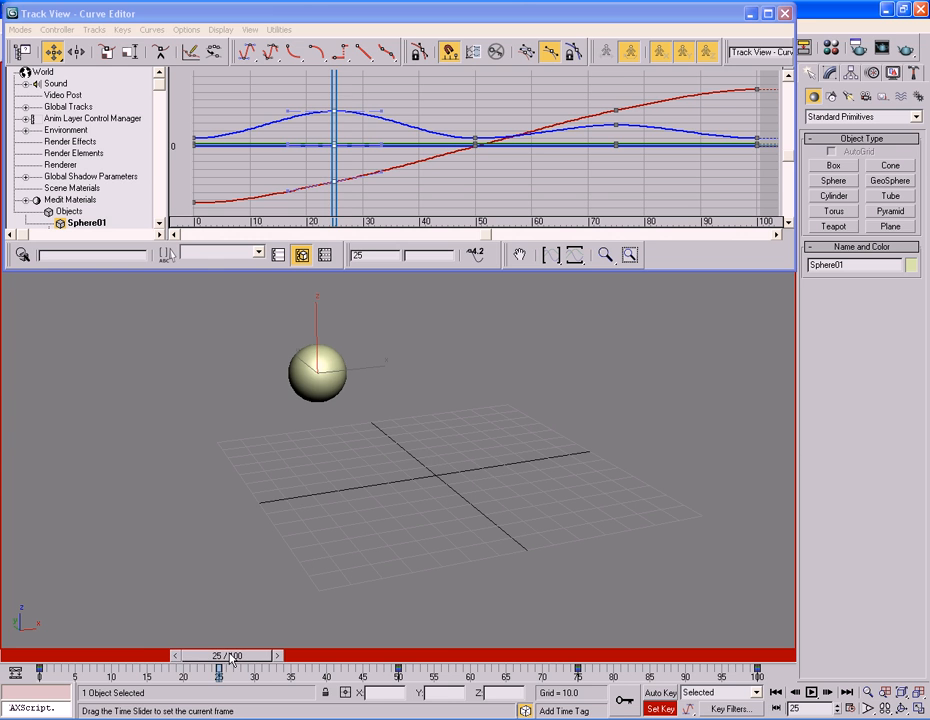
pyautogui.moveTo(384, 424); pyautogui.dragTo(401, 478, button='middle')
pyautogui.scroll(4, 407, 510)
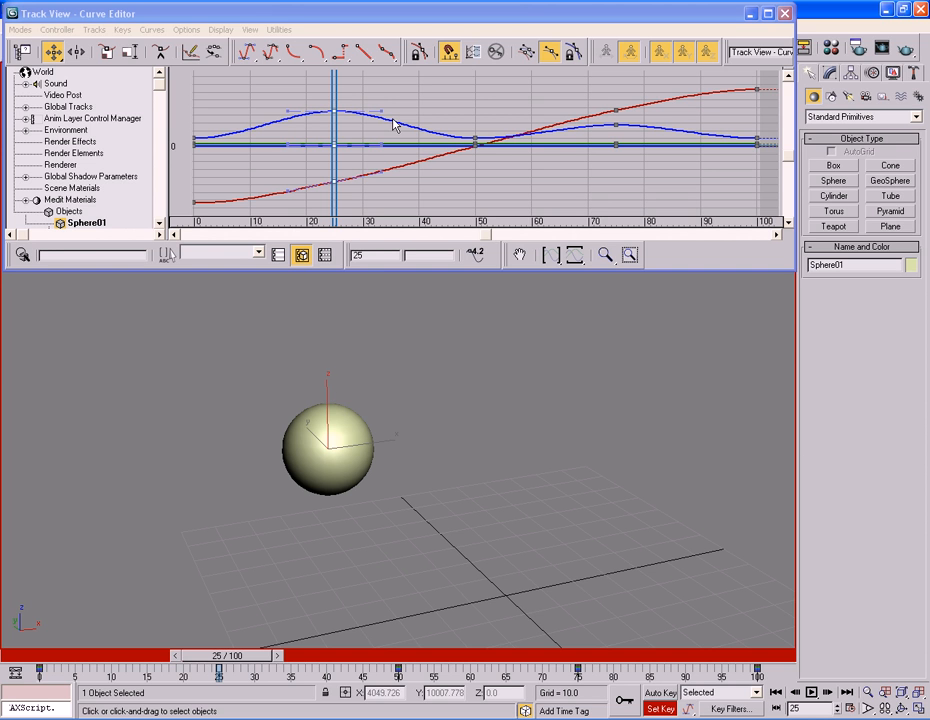
pyautogui.click(393, 127)
pyautogui.moveTo(318, 95)
pyautogui.mouseDown()
pyautogui.moveTo(355, 129)
pyautogui.moveTo(334, 108)
pyautogui.moveTo(334, 91)
pyautogui.mouseUp()
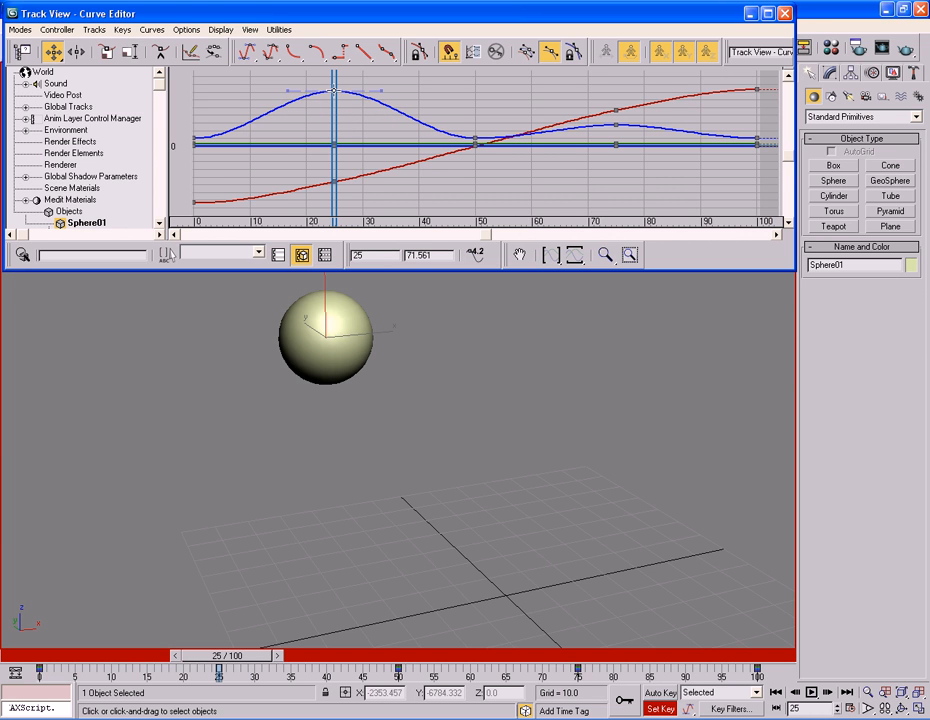
# Scrub the timeline to review the sphere's bounce, and select the frame 25 key on its X position curve
pyautogui.scroll(-2, 386, 416)
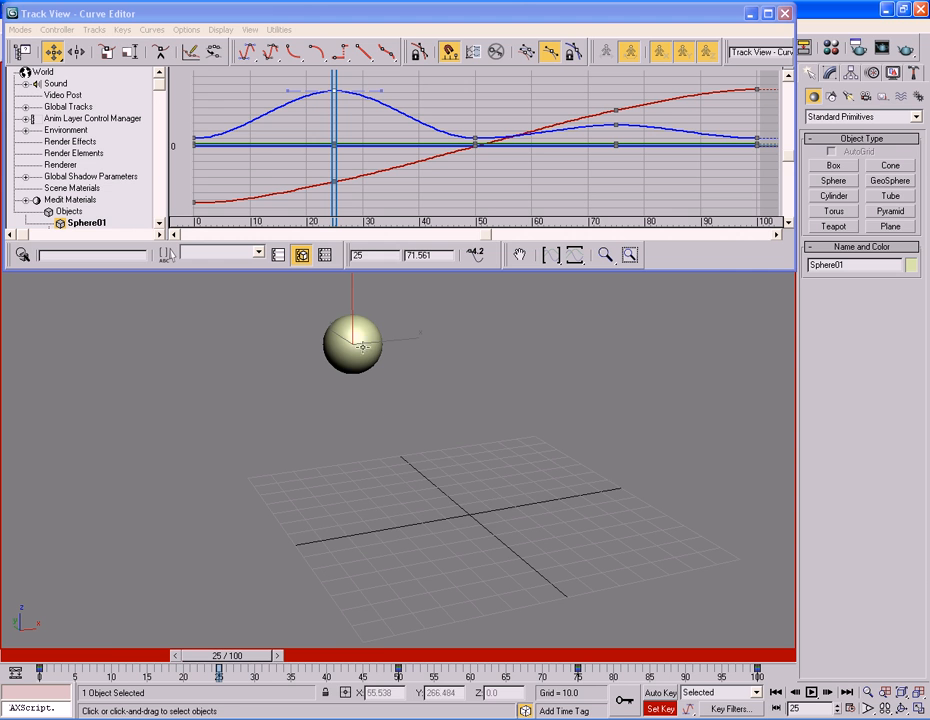
pyautogui.moveTo(409, 370); pyautogui.dragTo(402, 388, button='middle')
pyautogui.moveTo(227, 658); pyautogui.dragTo(280, 536)
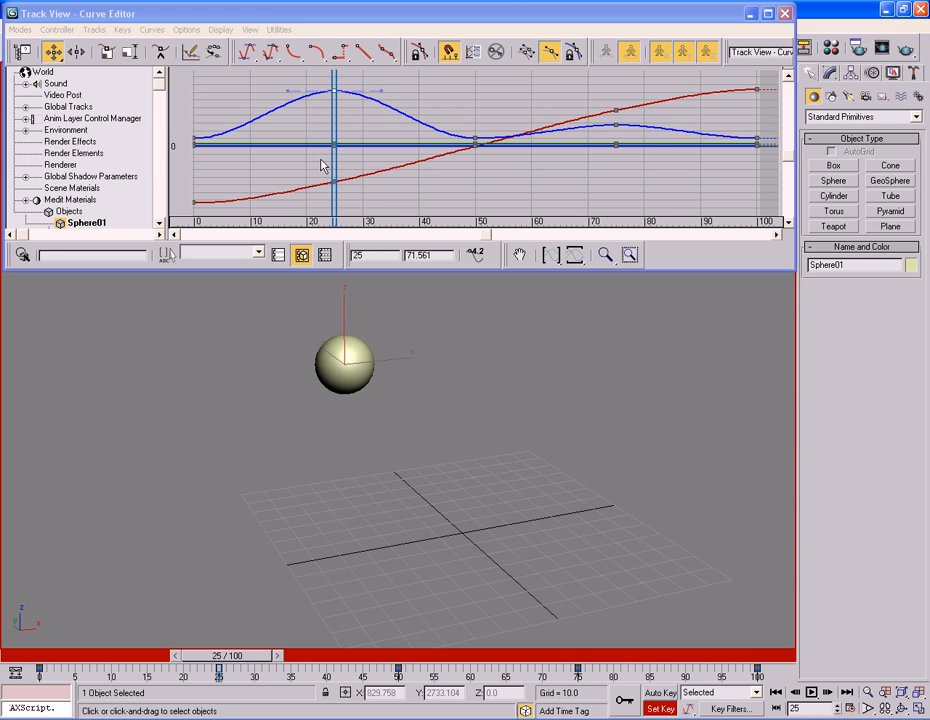
pyautogui.moveTo(321, 160); pyautogui.dragTo(353, 196)
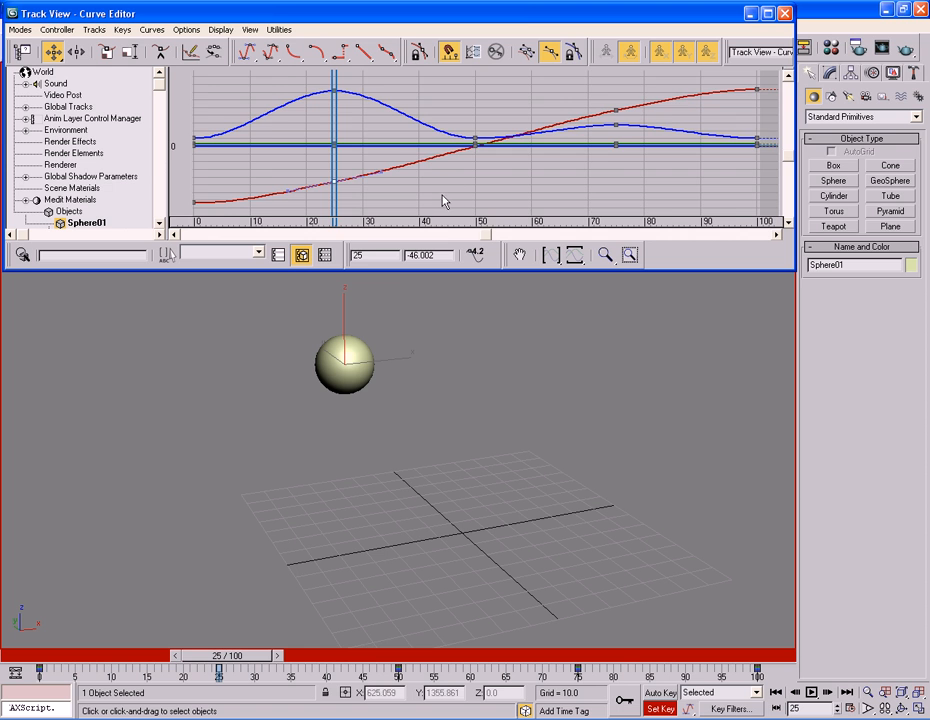
pyautogui.moveTo(473, 181); pyautogui.dragTo(413, 178, button='middle')
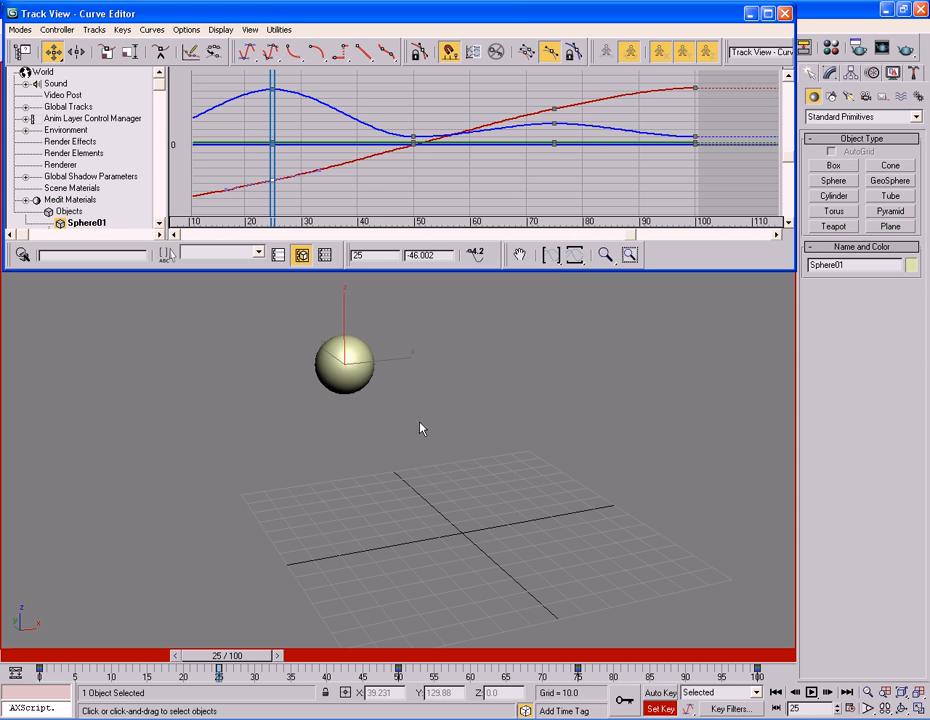
# Enable the Trajectory display option in the sphere's object properties to show its motion path in the viewport
pyautogui.rightClick(428, 384)
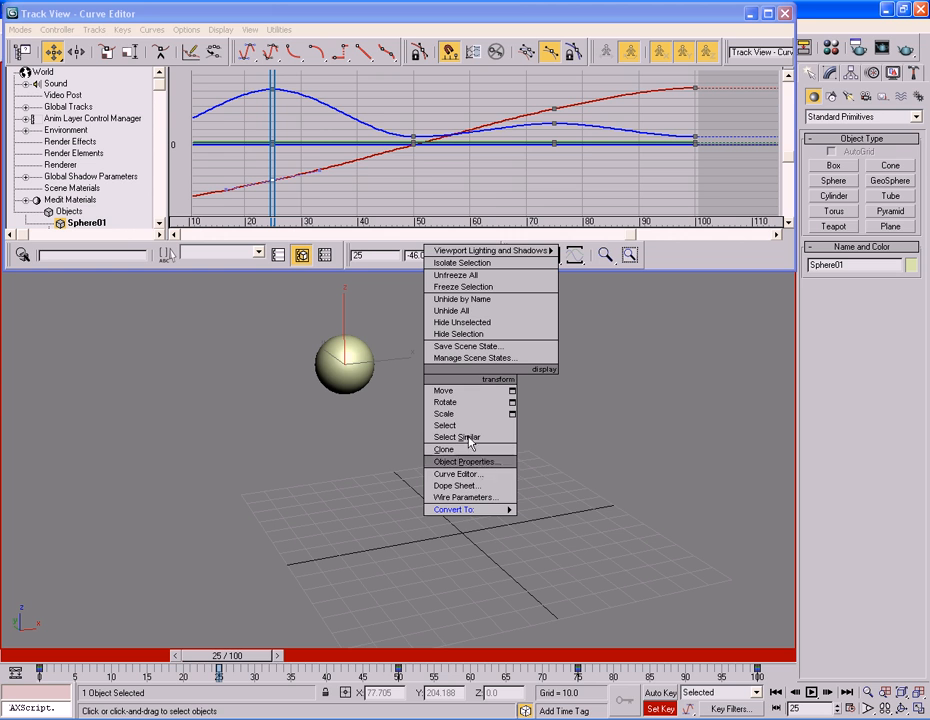
pyautogui.click(465, 462)
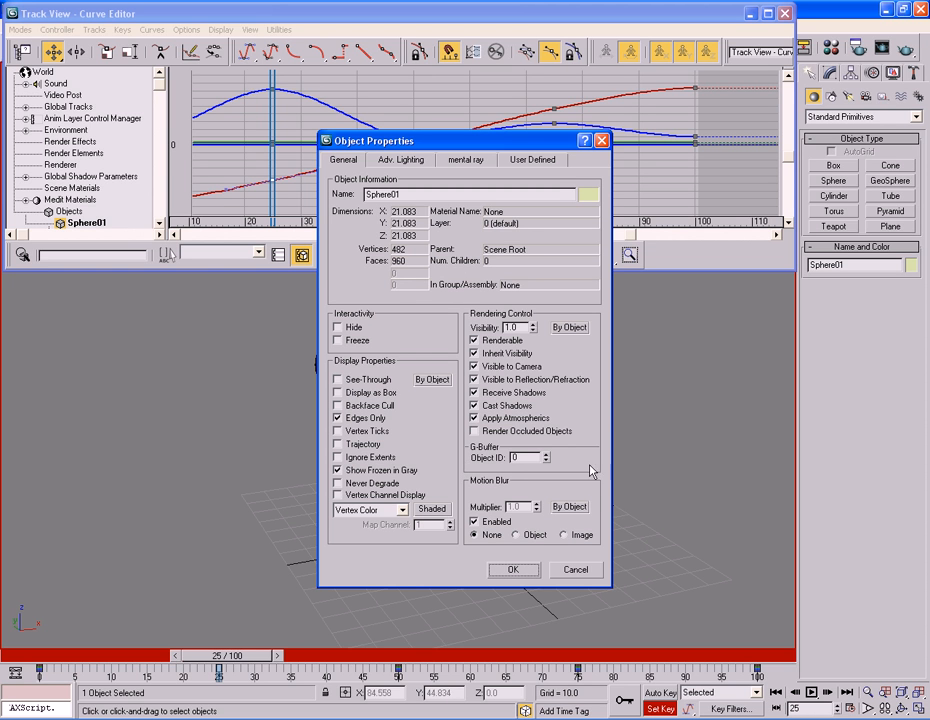
pyautogui.click(357, 446)
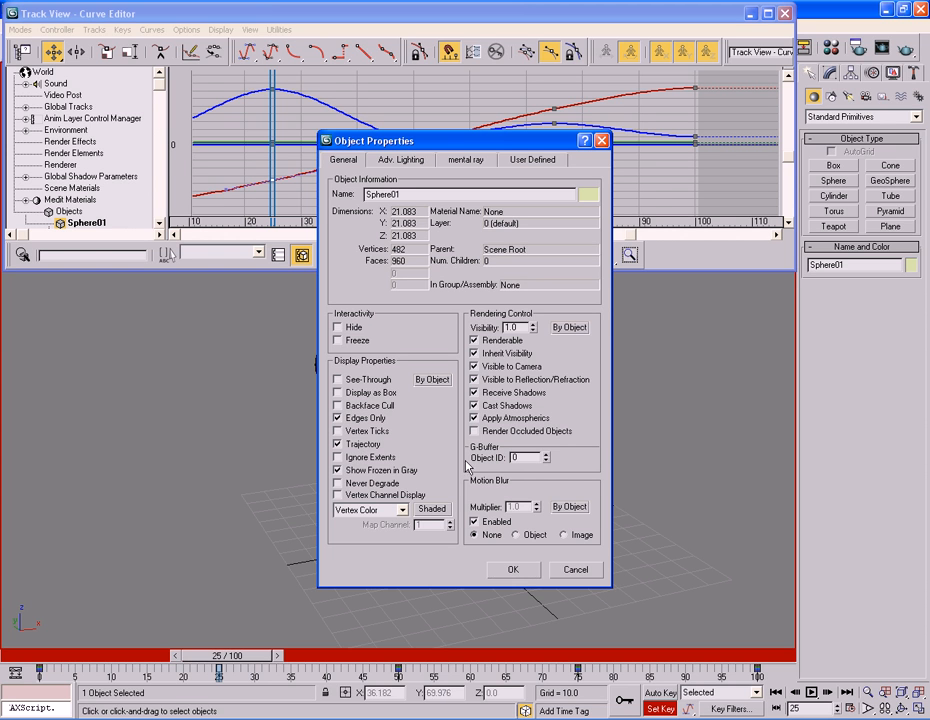
pyautogui.click(507, 570)
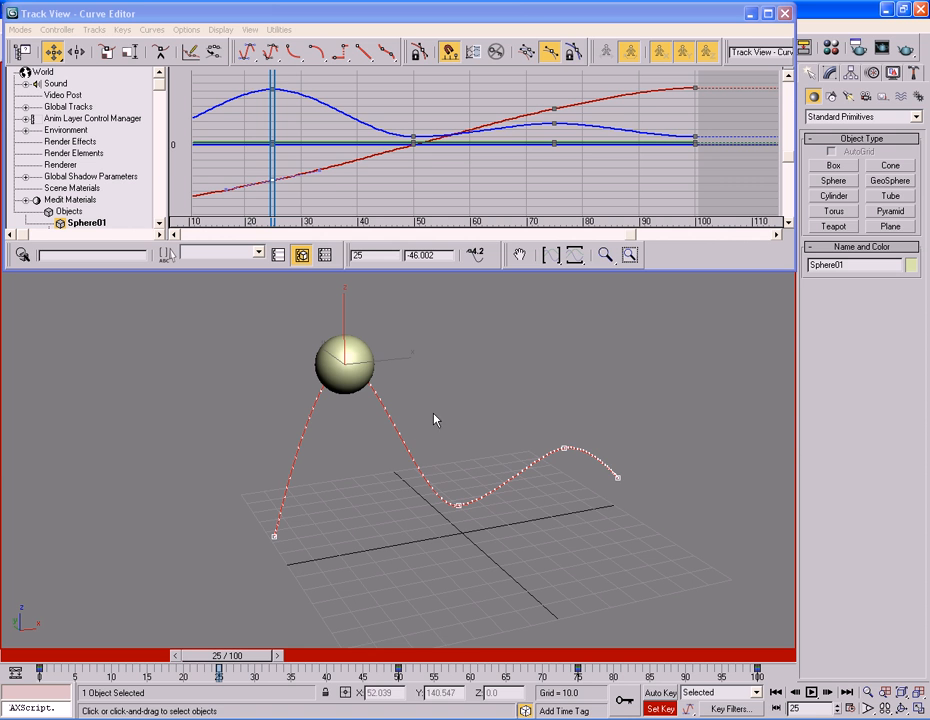
pyautogui.moveTo(450, 434); pyautogui.dragTo(475, 423, button='middle')
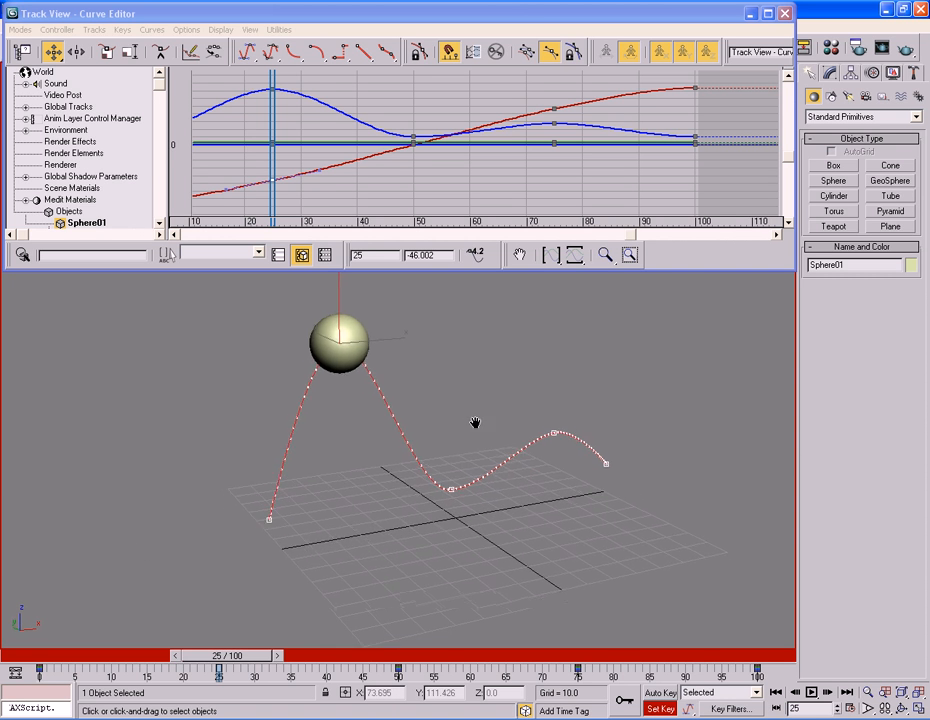